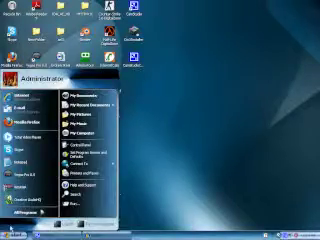
# - Start Sony Vegas 8 from the Windows XP Start menu
pyautogui.click(22, 174)
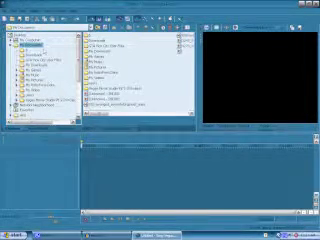
# - Drag the GTA gameplay clip from its folder onto the timeline and delete its audio track
pyautogui.doubleClick(100, 45)
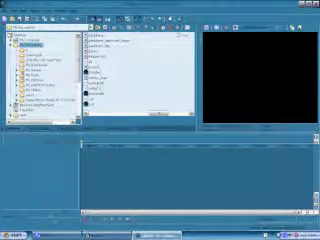
pyautogui.moveTo(95, 82); pyautogui.dragTo(84, 165)
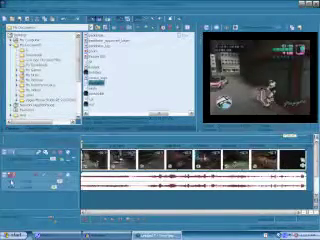
pyautogui.rightClick(12, 100)
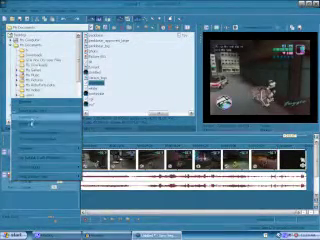
pyautogui.click(32, 122)
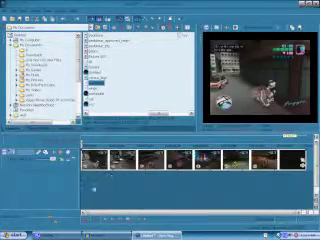
# - Change options for a file in the Explorer list, then show the video effects collection
pyautogui.rightClick(60, 60)
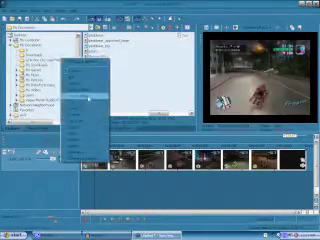
pyautogui.click(88, 97)
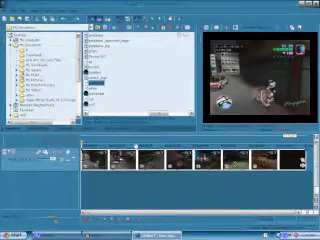
pyautogui.click(91, 124)
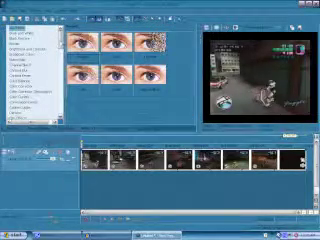
# - Pick Bump Map in the Video FX list and apply it to the gameplay clip
pyautogui.click(16, 52)
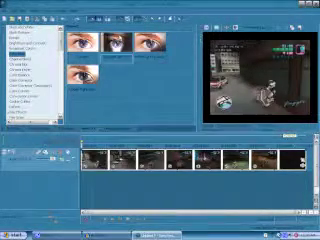
pyautogui.click(128, 62)
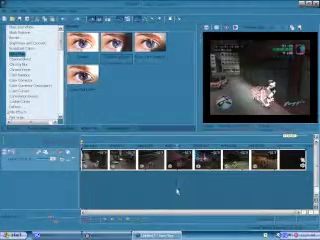
# - Move the playhead across several frames to inspect the searchlight, ending near the clip's start
pyautogui.click(176, 160)
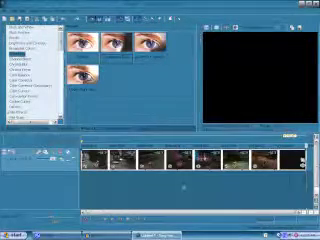
pyautogui.click(189, 196)
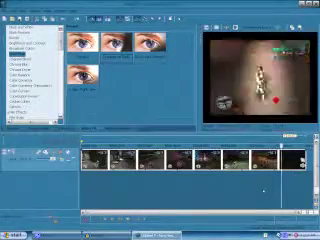
pyautogui.click(180, 198)
pyautogui.click(131, 198)
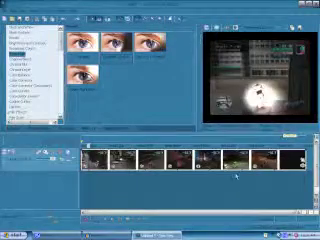
pyautogui.click(103, 188)
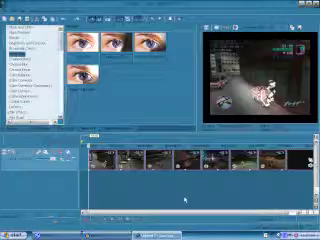
pyautogui.click(85, 188)
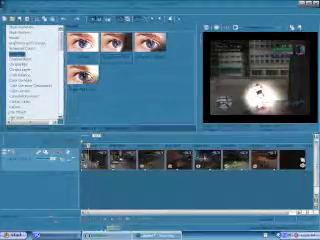
pyautogui.hotkey('alt', 'Tab')
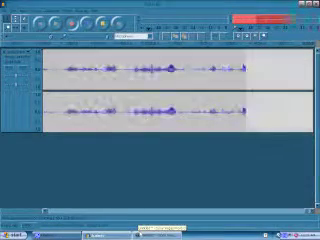
pyautogui.hotkey('alt', 'Tab')
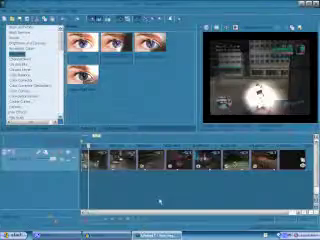